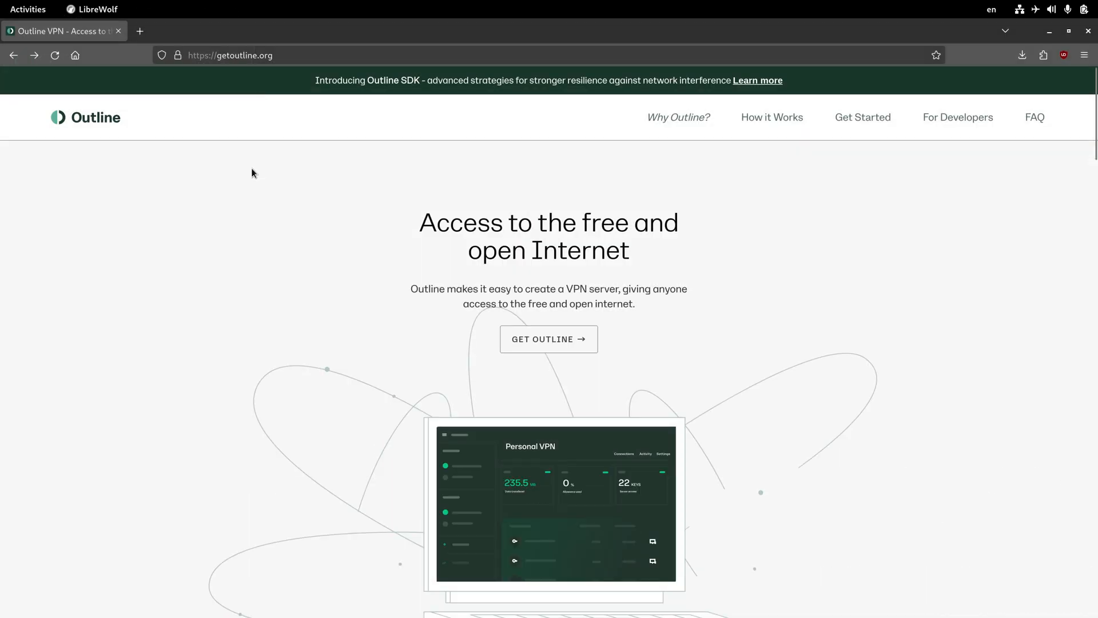
{"action": "scroll", "coordinate": [251, 167], "scroll_direction": "down", "scroll_amount": 10}
{"action": "scroll", "coordinate": [251, 171], "scroll_direction": "down", "scroll_amount": 8}
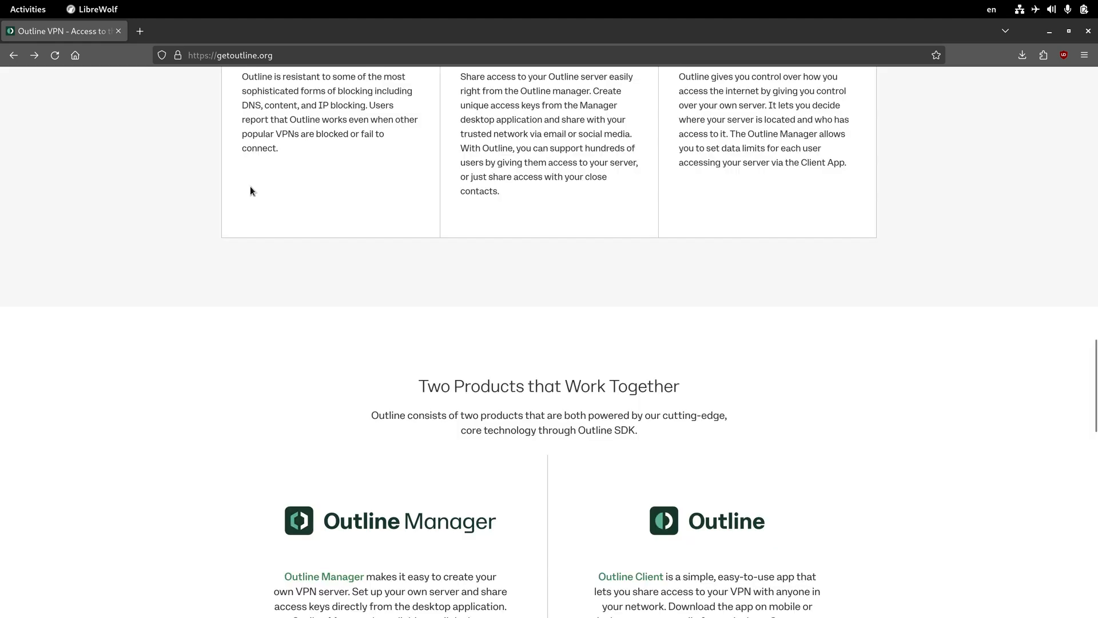
{"action": "scroll", "coordinate": [250, 187], "scroll_direction": "down", "scroll_amount": 4}
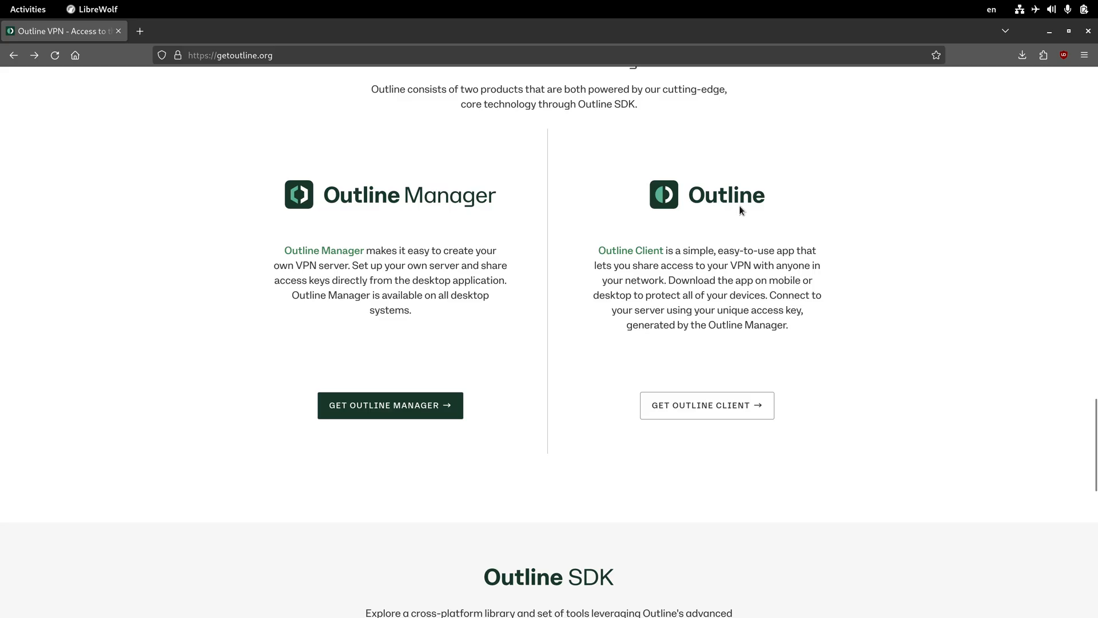
- Start the Linux download of Outline Manager from the getting-started page, then bring the terminal forward
{"action": "left_click", "coordinate": [412, 405]}
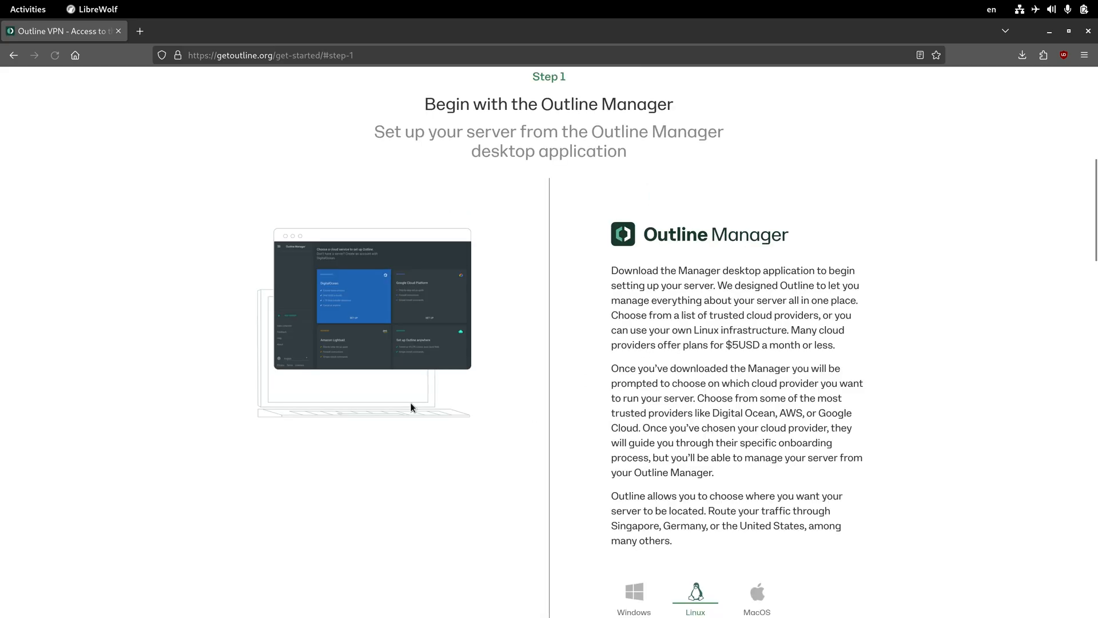
{"action": "scroll", "coordinate": [640, 279], "scroll_direction": "down", "scroll_amount": 2}
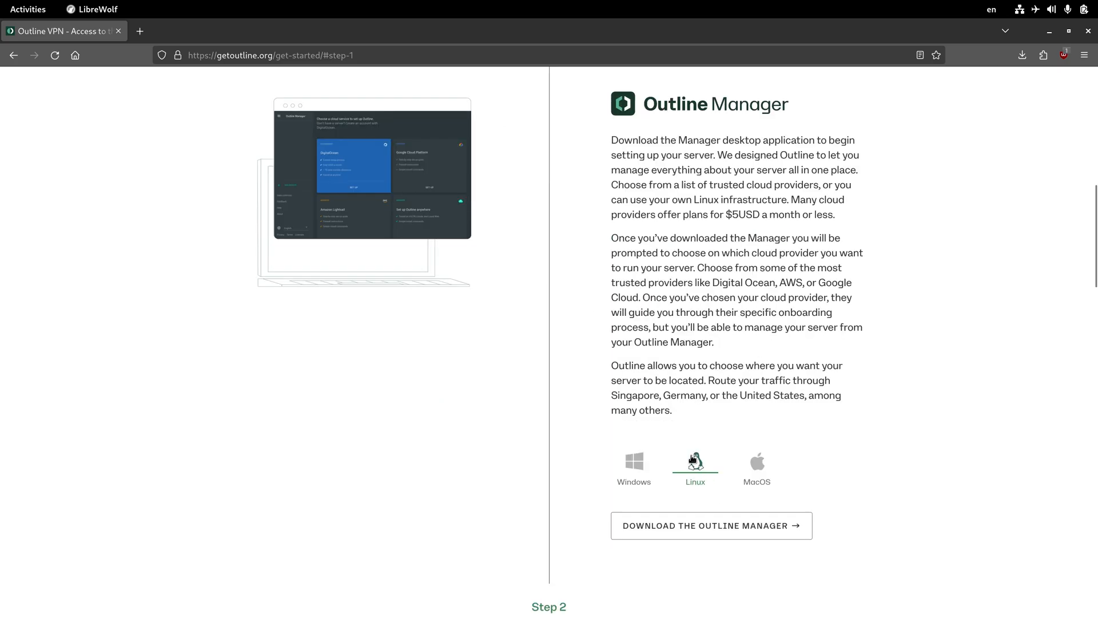
{"action": "left_click", "coordinate": [684, 526]}
{"action": "key", "text": "alt+Tab"}
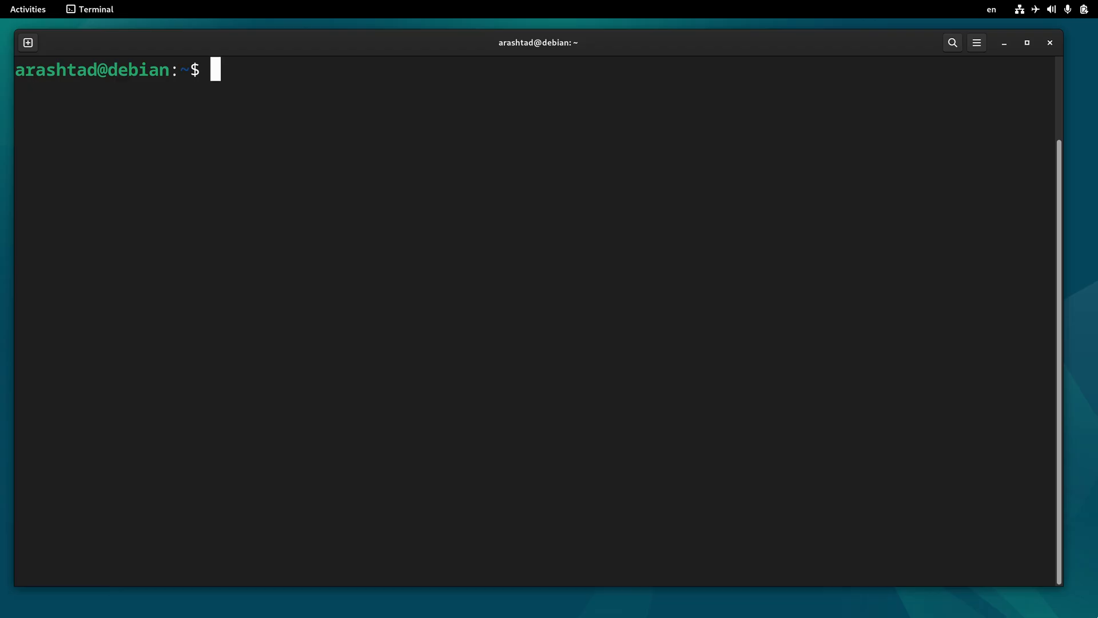
{"action": "type", "text": "ssh root@108.160.130.187"}
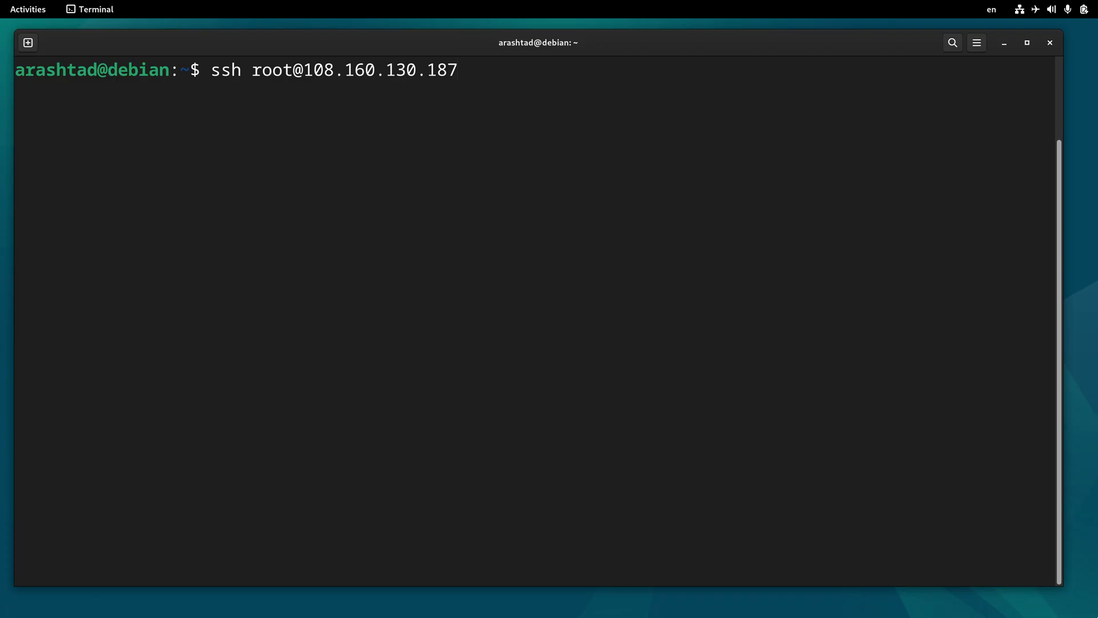
{"action": "key", "text": "Return"}
{"action": "key", "text": "Return"}
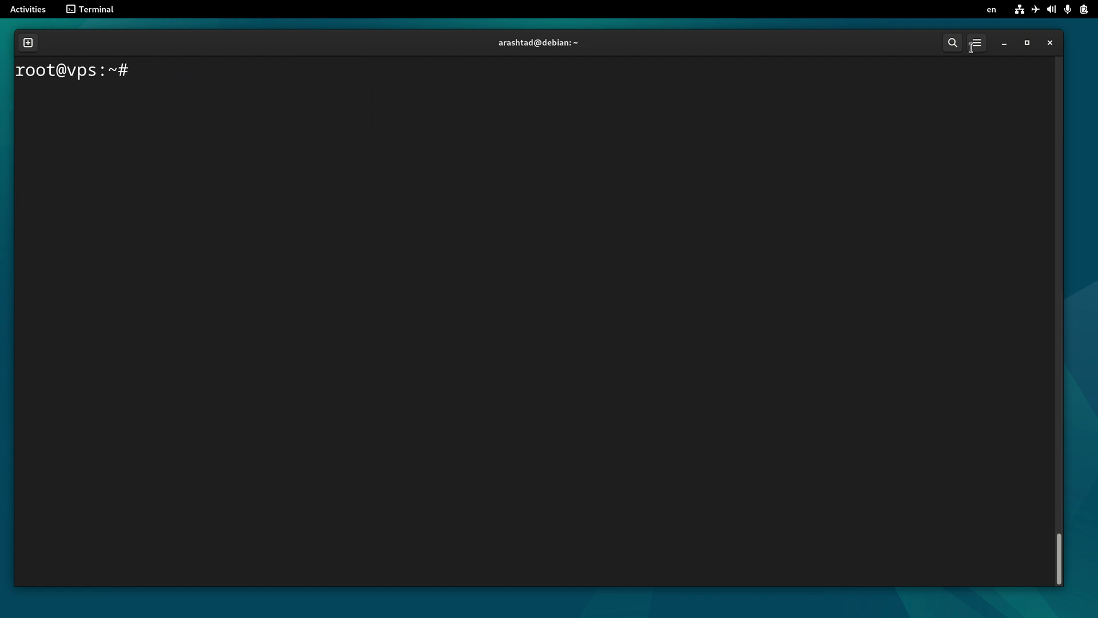
- Launch Outline-Manager.AppImage, choose Set up Outline anywhere, and copy the step 1 install command
{"action": "key", "text": "super+h"}
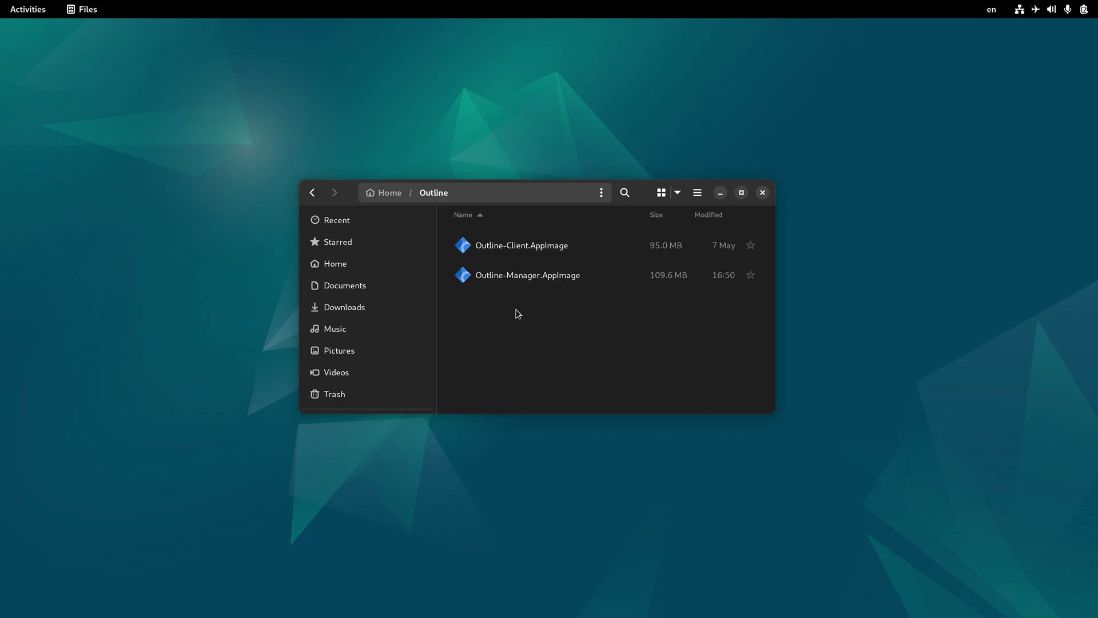
{"action": "left_click", "coordinate": [513, 281]}
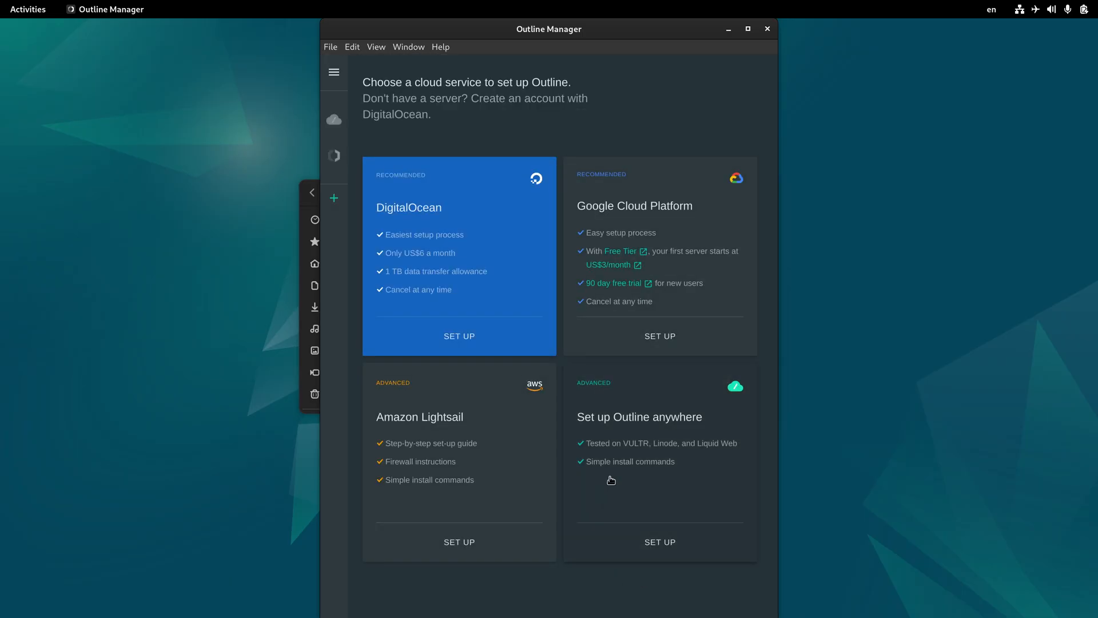
{"action": "left_click", "coordinate": [625, 437]}
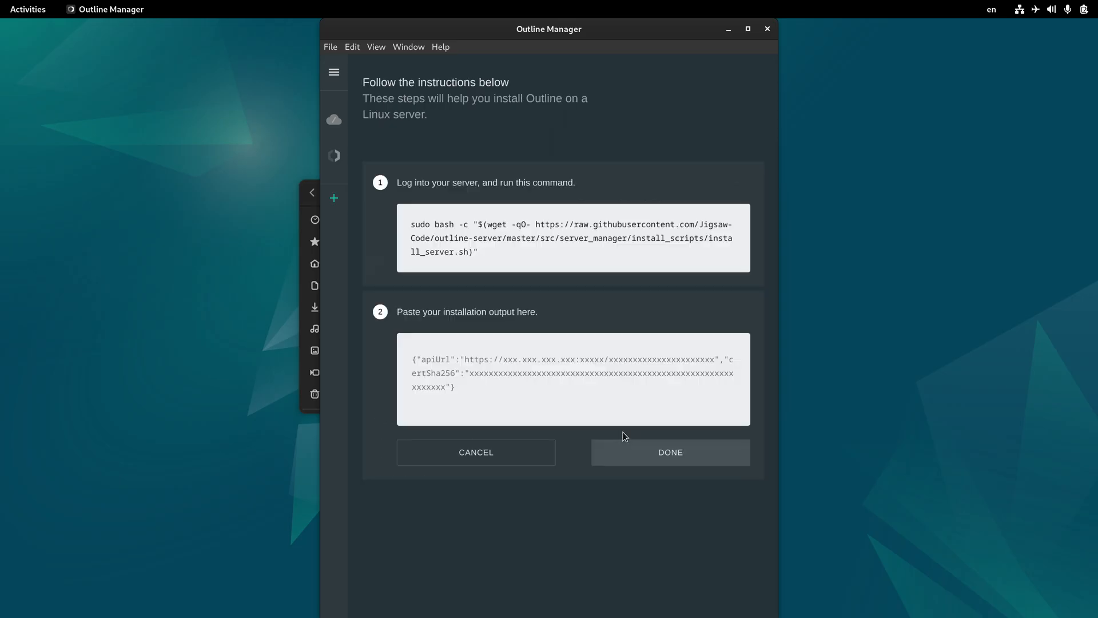
{"action": "left_click_drag", "start_coordinate": [480, 255], "coordinate": [397, 223]}
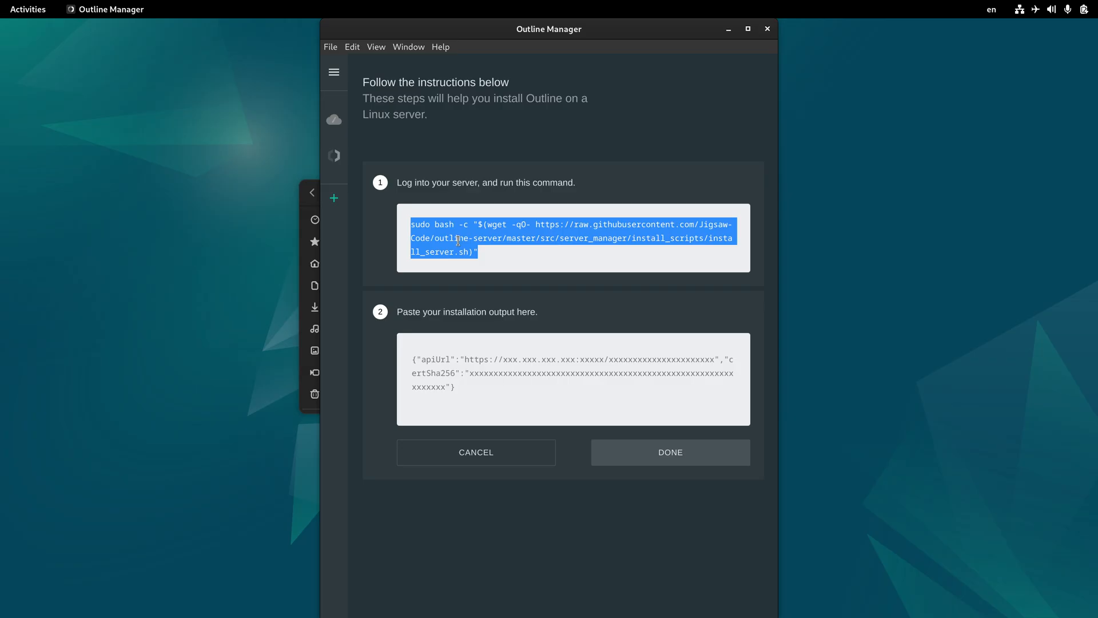
- Run the pasted Outline server install script on the VPS
{"action": "key", "text": "alt+Tab"}
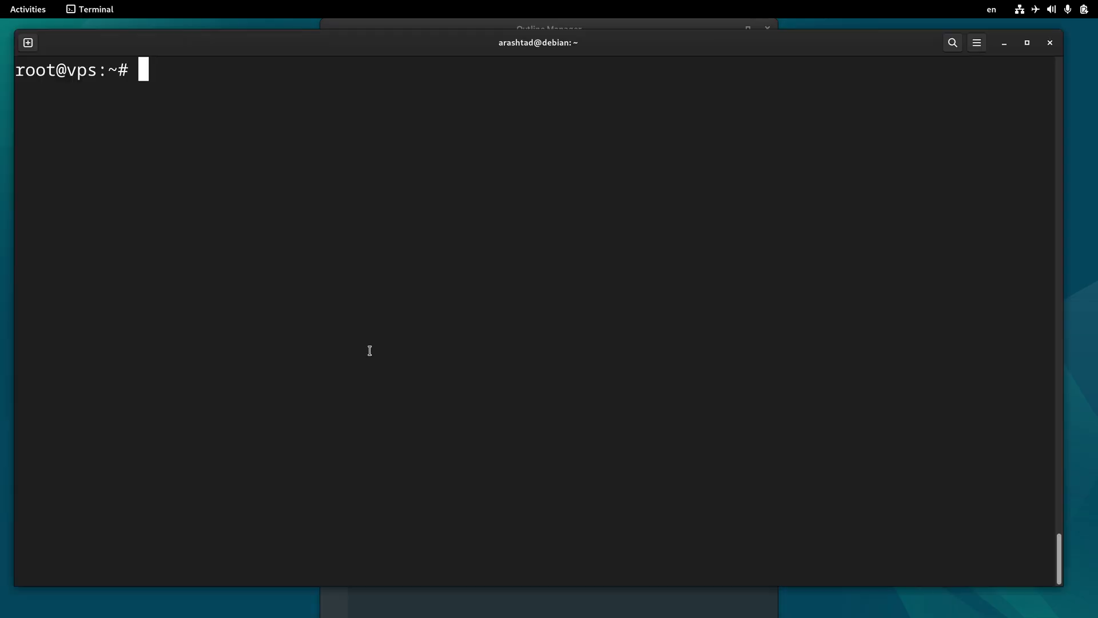
{"action": "type", "text": "sudo bash -c \"$(wget -qO- https://raw.githubusercontent.com/Jigsaw-Code/outline-server/master/src/server_manager/install_scripts/install_server.sh)\""}
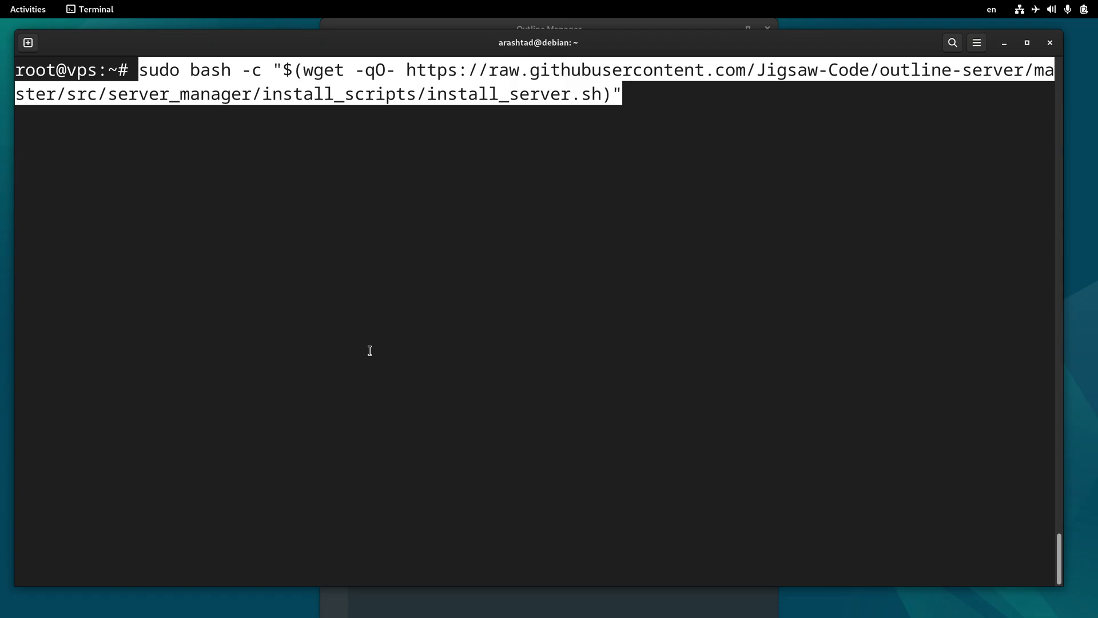
{"action": "key", "text": "Return"}
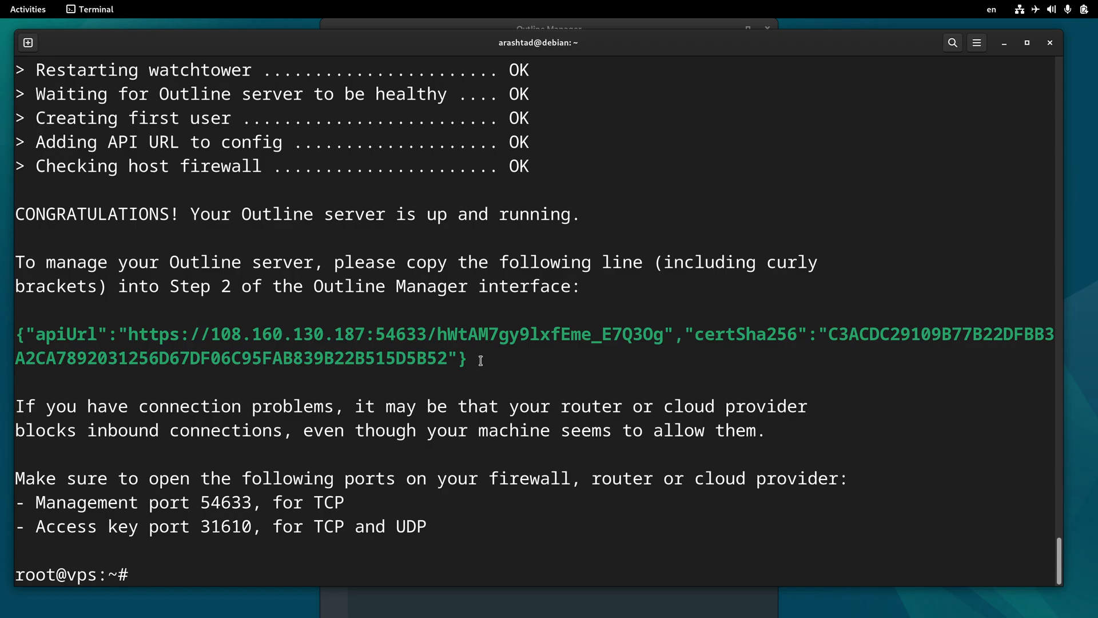
- Select the printed apiUrl/certSha256 line and note the ports 54633 and 31610
{"action": "mouse_move", "coordinate": [481, 361]}
{"action": "left_mouse_down"}
{"action": "mouse_move", "coordinate": [333, 364]}
{"action": "mouse_move", "coordinate": [17, 333]}
{"action": "left_mouse_up"}
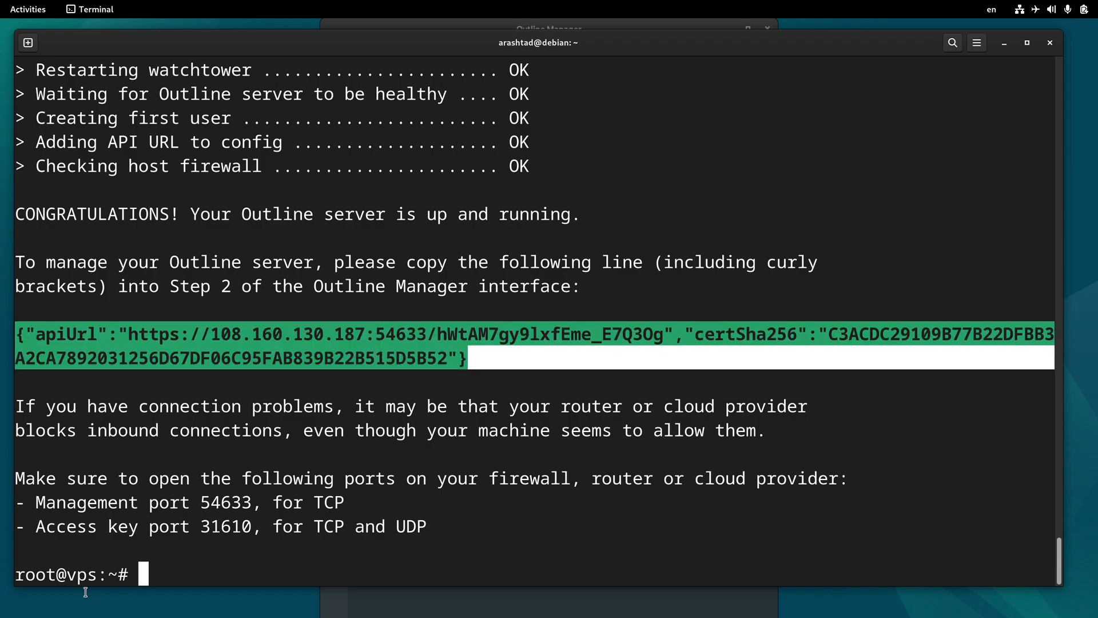
{"action": "double_click", "coordinate": [215, 502]}
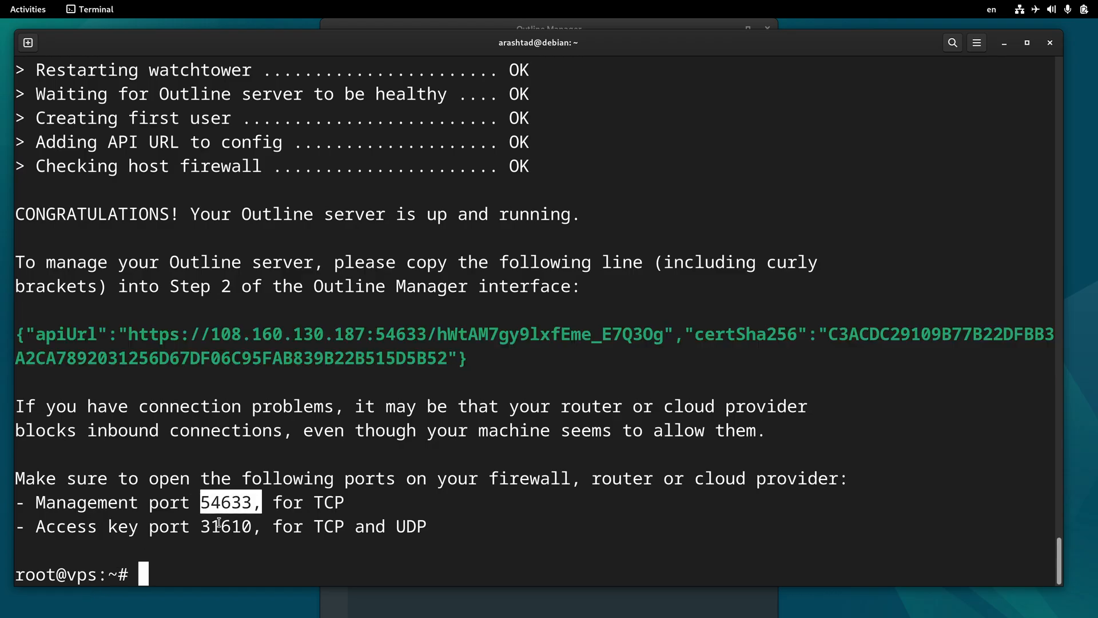
{"action": "double_click", "coordinate": [225, 527]}
{"action": "left_click_drag", "start_coordinate": [258, 526], "coordinate": [261, 525]}
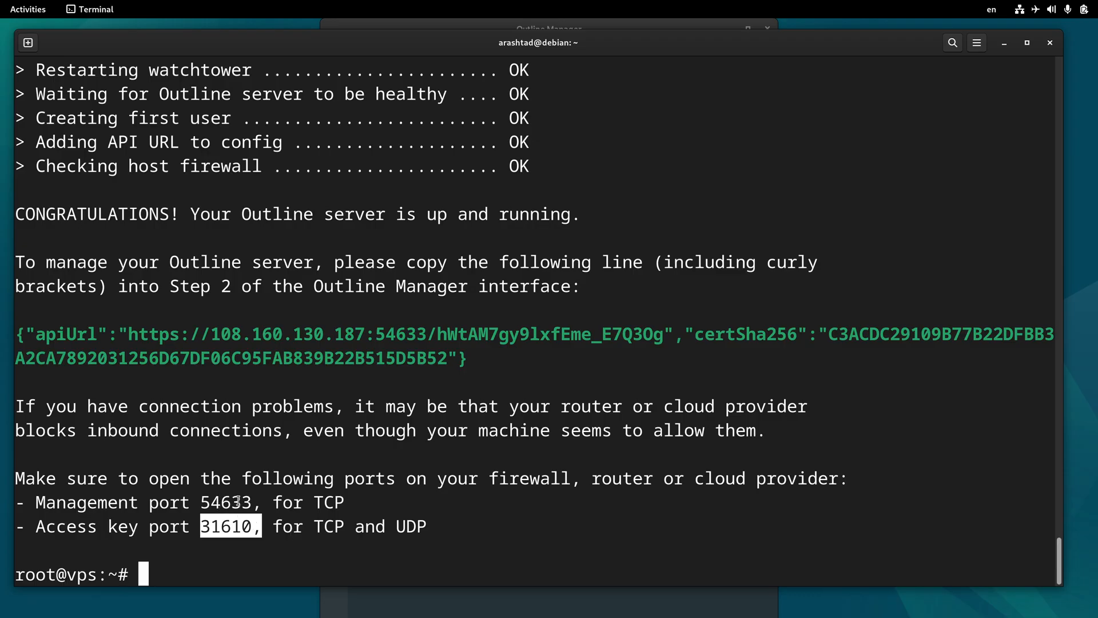
- List the current firewall rules and confirm access key port 31610 is already allowed
{"action": "left_click", "coordinate": [198, 565]}
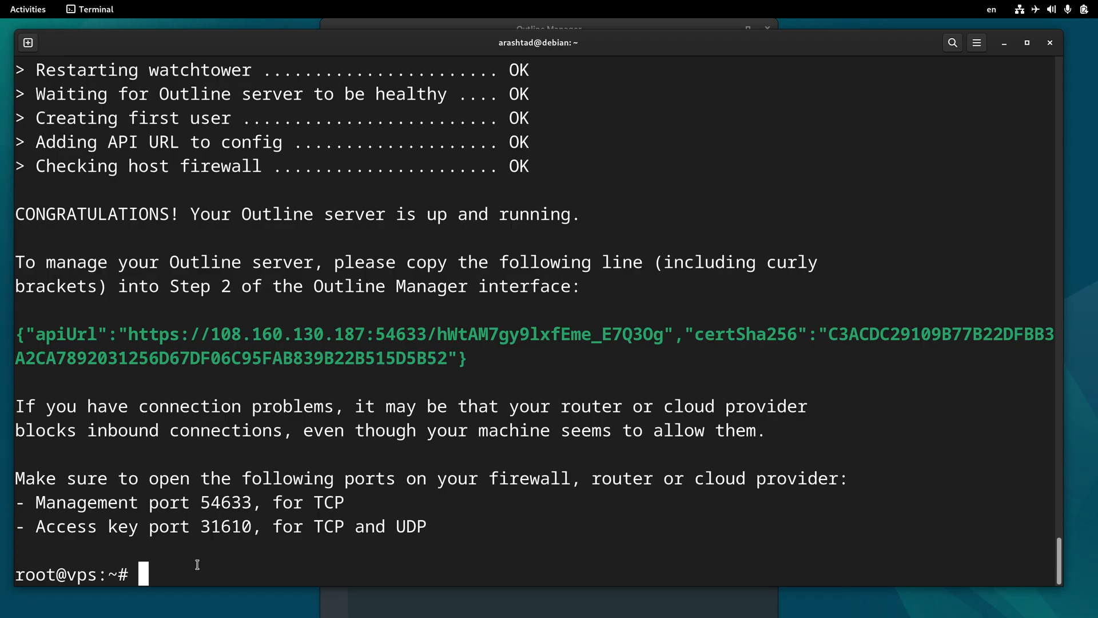
{"action": "type", "text": "ufw status"}
{"action": "key", "text": "Return"}
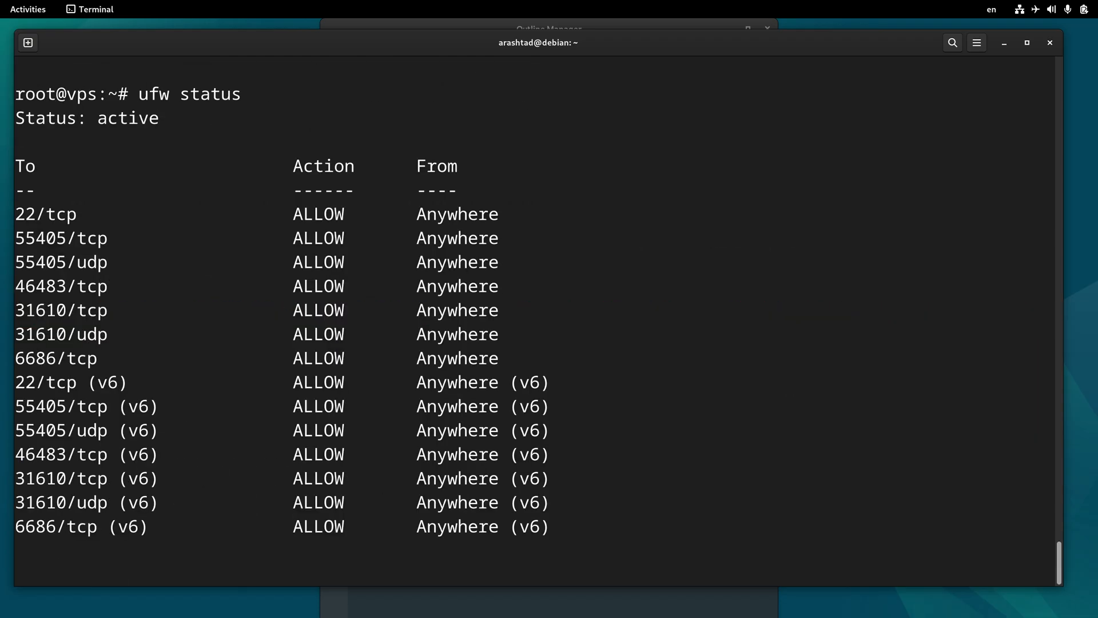
{"action": "scroll", "coordinate": [270, 415], "scroll_direction": "up", "scroll_amount": 2}
{"action": "scroll", "coordinate": [269, 415], "scroll_direction": "up", "scroll_amount": 2}
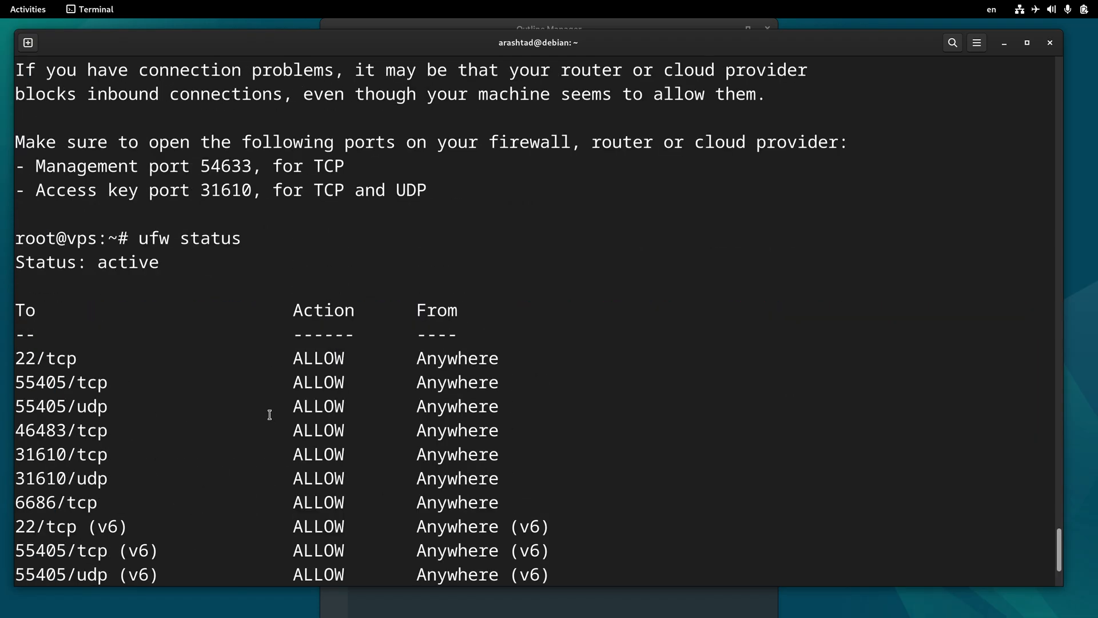
{"action": "scroll", "coordinate": [209, 230], "scroll_direction": "down", "scroll_amount": 5}
{"action": "scroll", "coordinate": [208, 253], "scroll_direction": "up", "scroll_amount": 2}
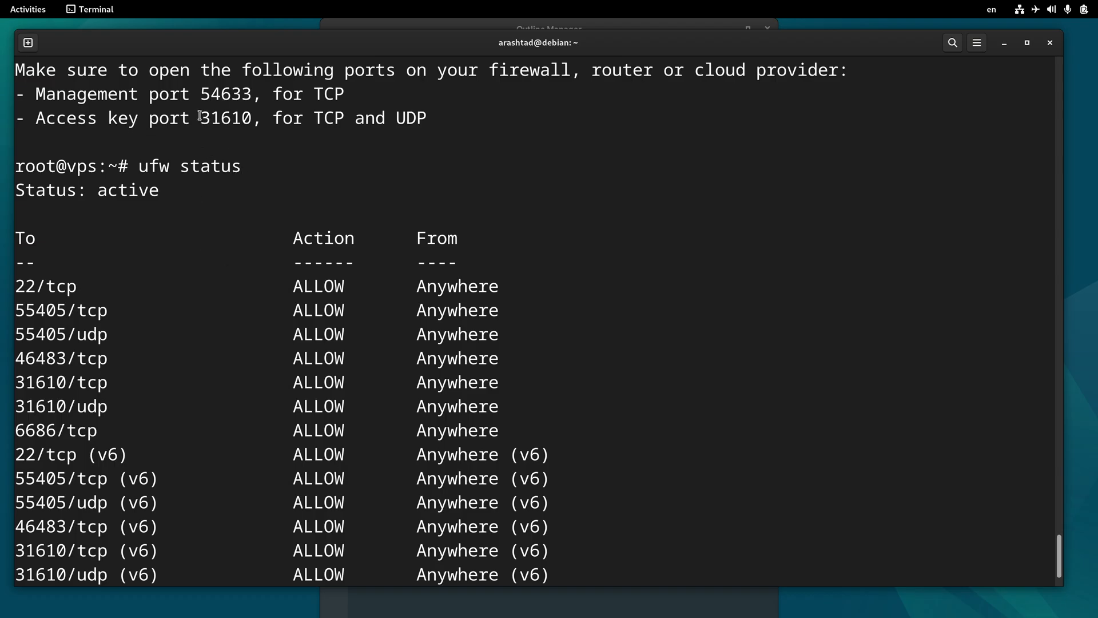
{"action": "left_click_drag", "start_coordinate": [200, 117], "coordinate": [252, 118]}
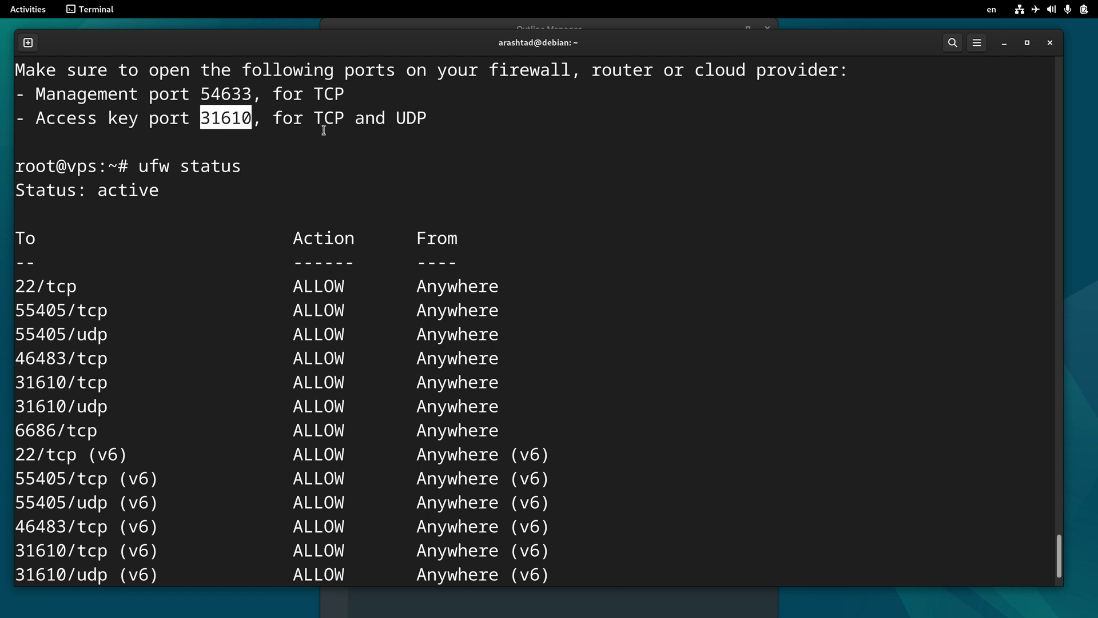
{"action": "left_click_drag", "start_coordinate": [38, 549], "coordinate": [89, 550]}
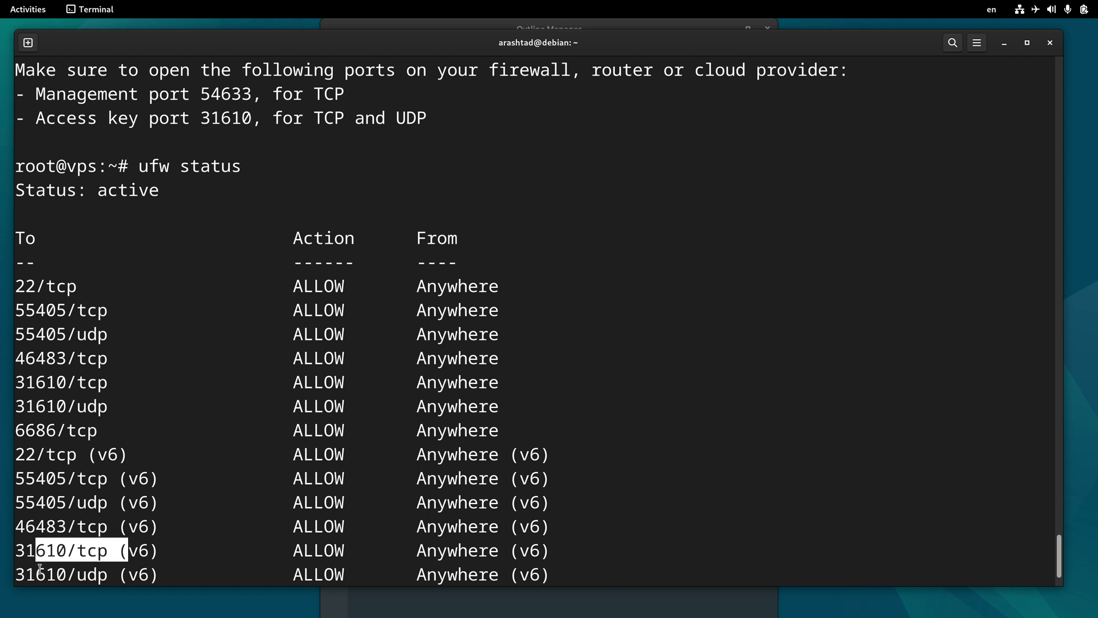
{"action": "left_click_drag", "start_coordinate": [38, 574], "coordinate": [148, 574]}
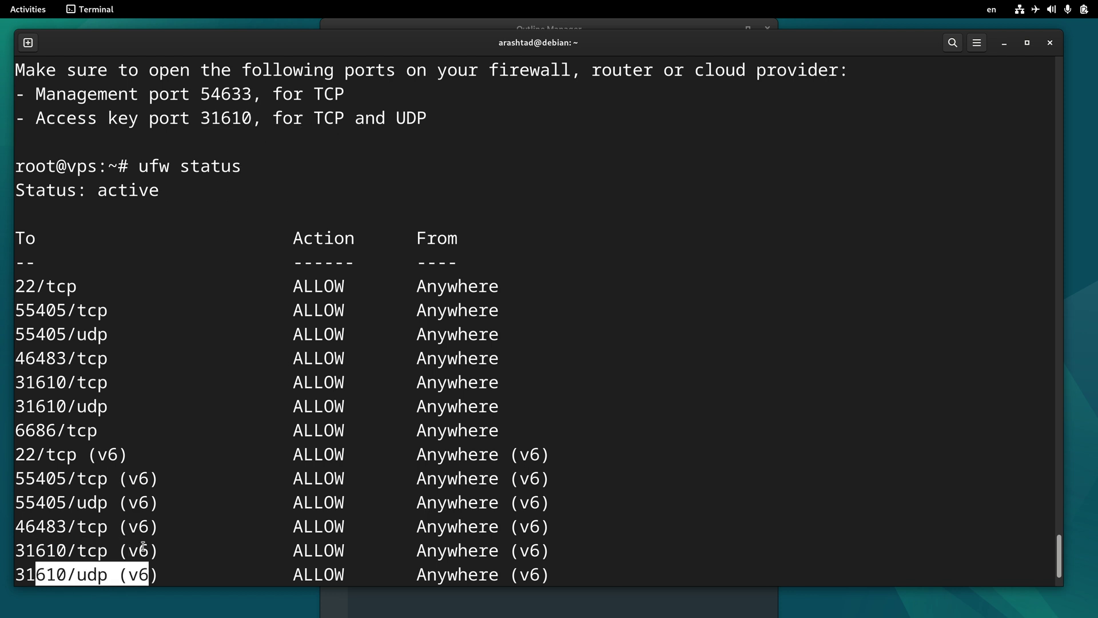
- Allow the management port with 'ufw allow 54633/tcp' and reload the firewall
{"action": "double_click", "coordinate": [225, 93]}
{"action": "key", "text": "ctrl+c"}
{"action": "scroll", "coordinate": [234, 222], "scroll_direction": "down", "scroll_amount": 2}
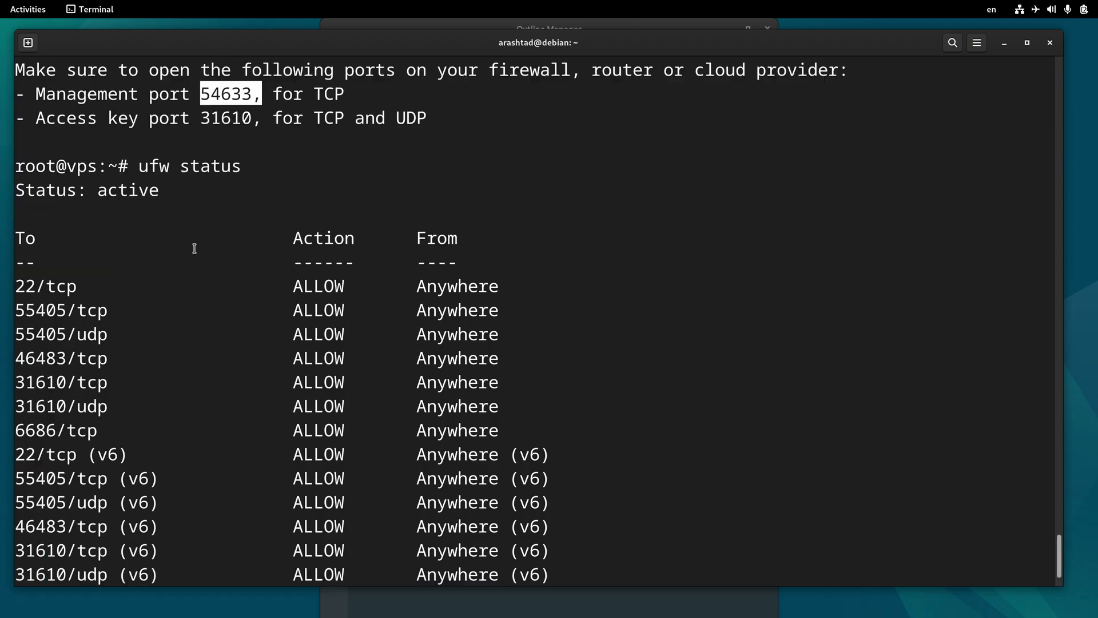
{"action": "scroll", "coordinate": [206, 214], "scroll_direction": "up", "scroll_amount": 5}
{"action": "left_click_drag", "start_coordinate": [201, 239], "coordinate": [250, 239]}
{"action": "scroll", "coordinate": [250, 238], "scroll_direction": "down", "scroll_amount": 5}
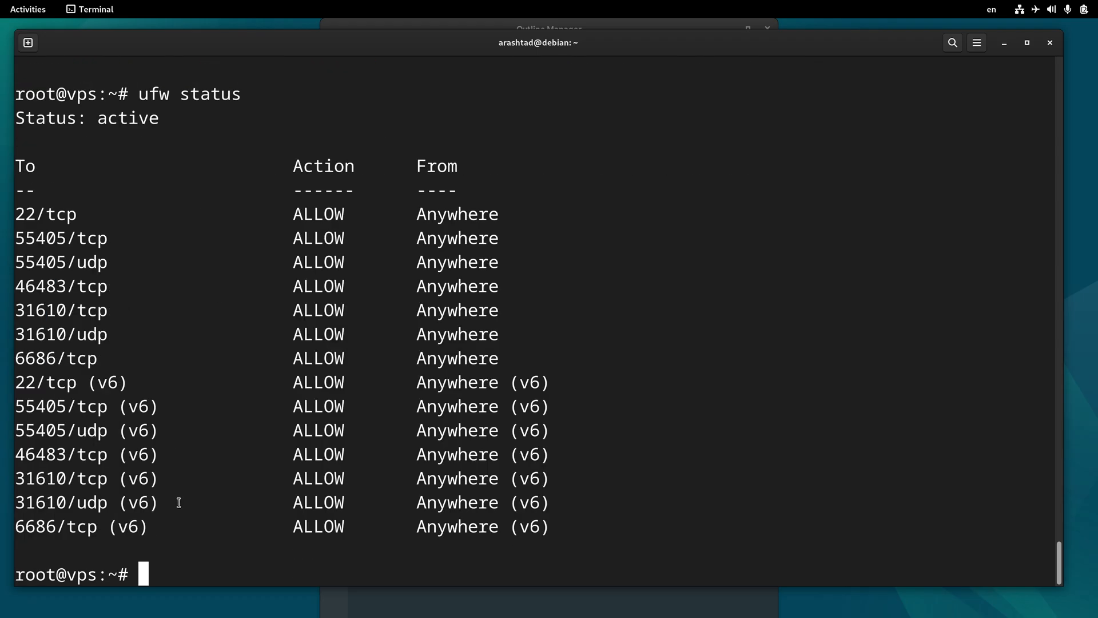
{"action": "type", "text": "ufw "}
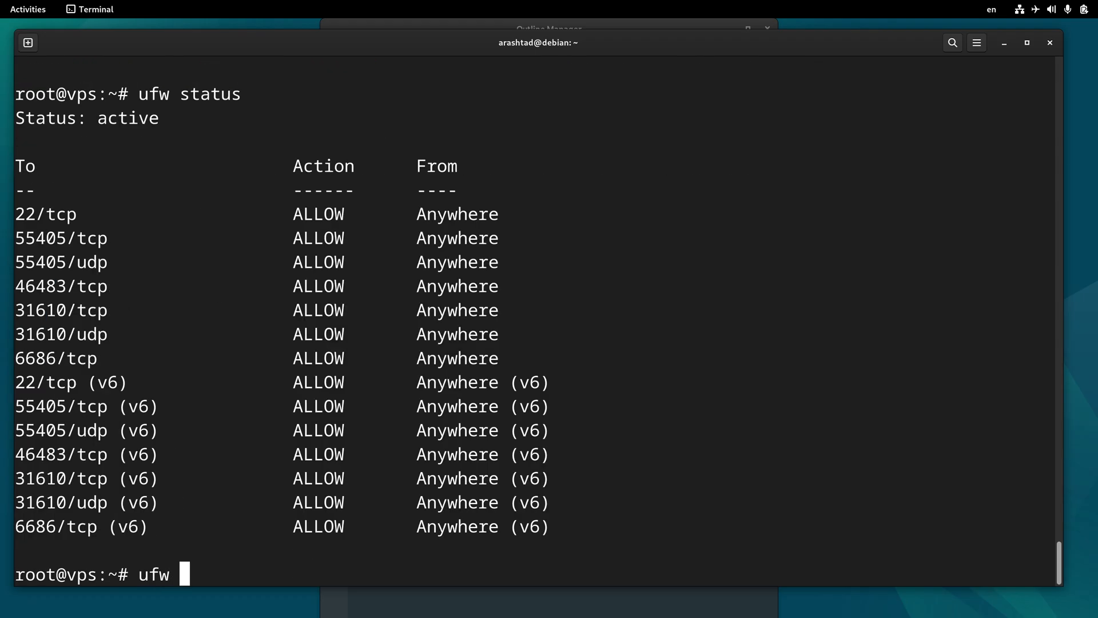
{"action": "type", "text": "allow"}
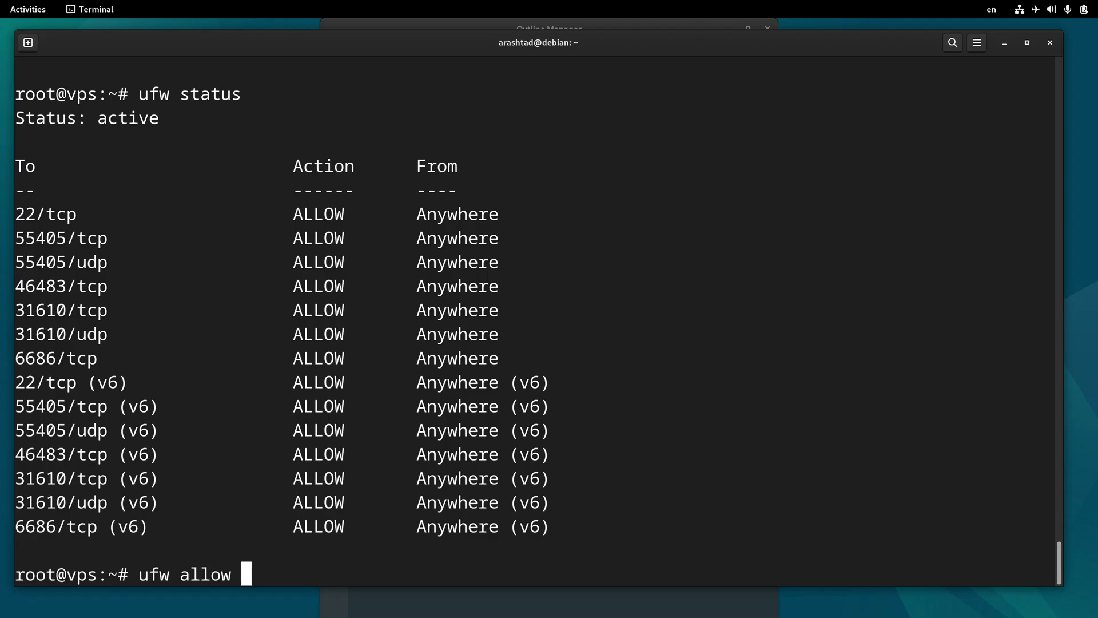
{"action": "key", "text": "ctrl+shift+v"}
{"action": "type", "text": "/tcp"}
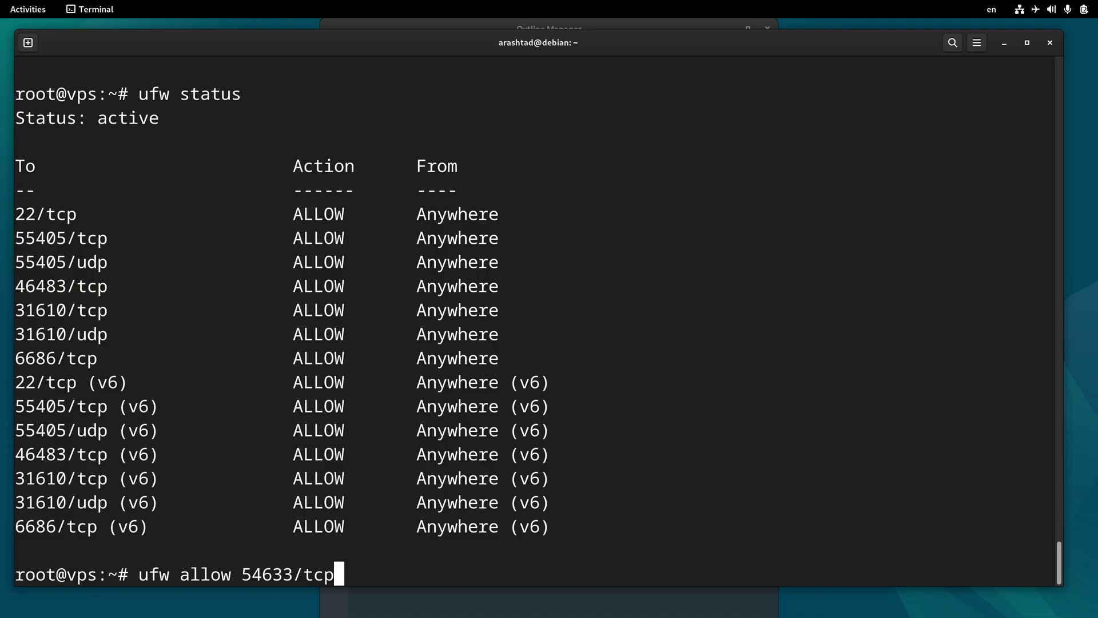
{"action": "key", "text": "Return"}
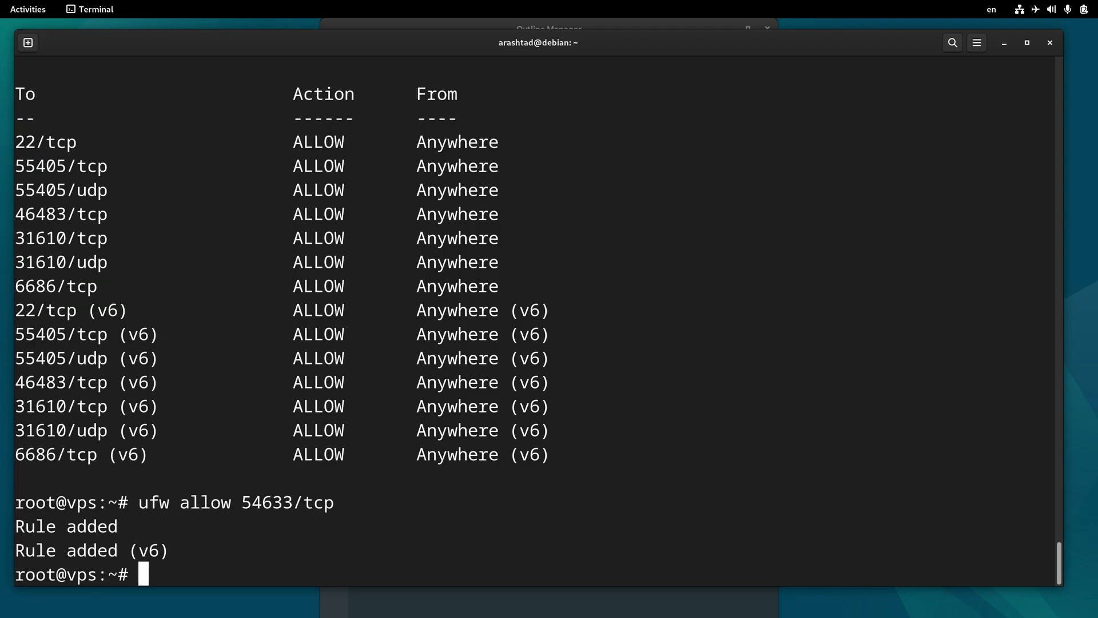
{"action": "type", "text": "ufw reload"}
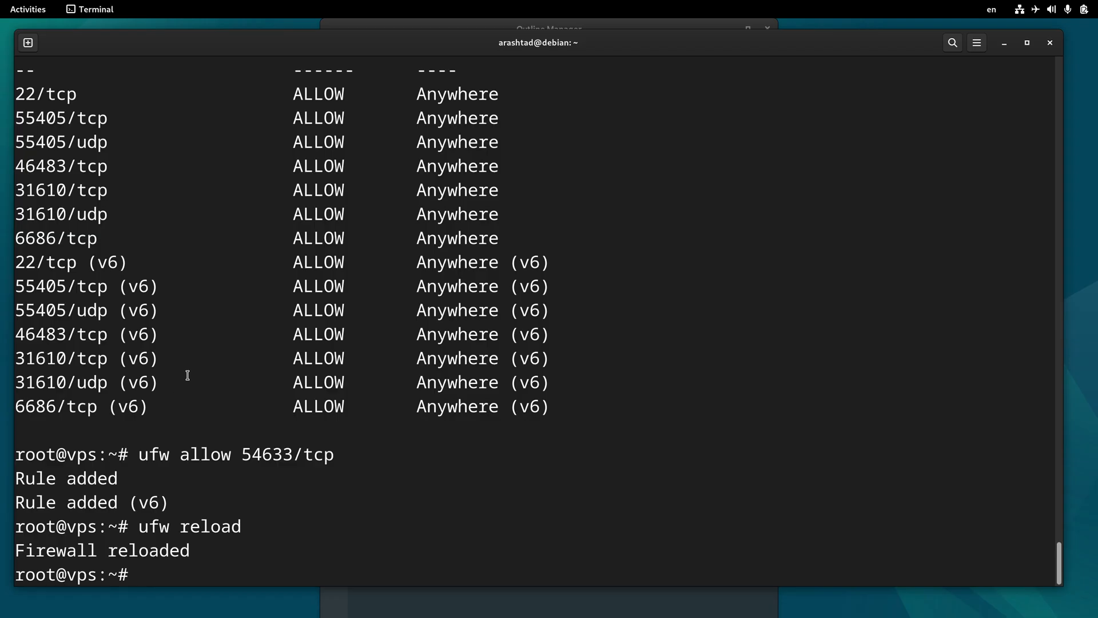
{"action": "scroll", "coordinate": [193, 363], "scroll_direction": "up", "scroll_amount": 10}
{"action": "scroll", "coordinate": [193, 363], "scroll_direction": "down", "scroll_amount": 2}
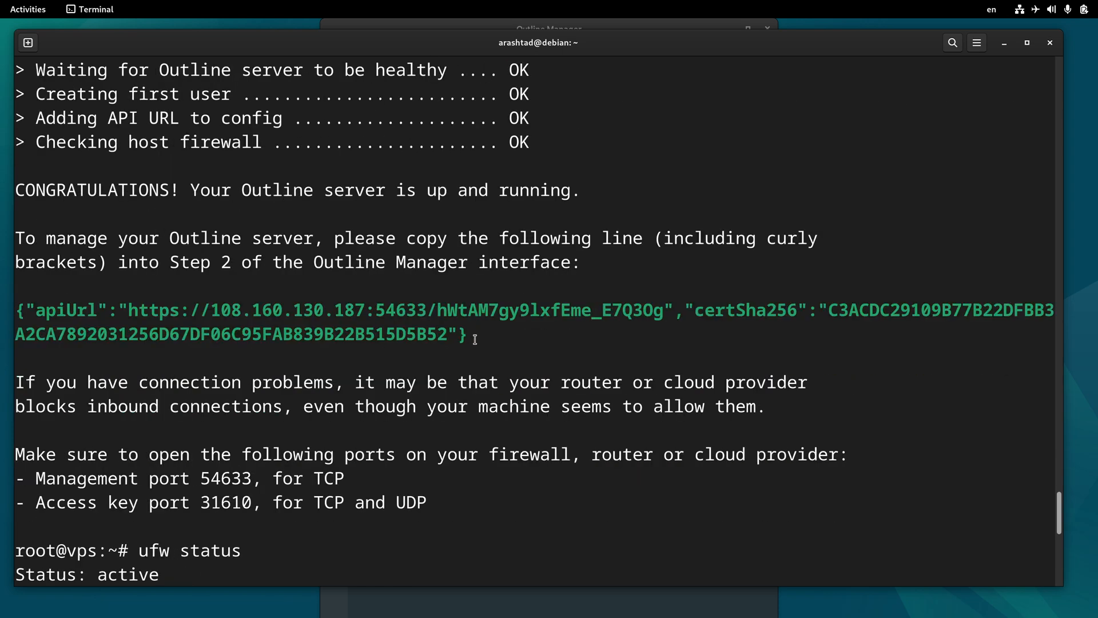
- Paste the copied apiUrl JSON into Step 2 of Outline Manager and finish adding the server
{"action": "left_click_drag", "start_coordinate": [473, 335], "coordinate": [6, 303]}
{"action": "key", "text": "ctrl+c"}
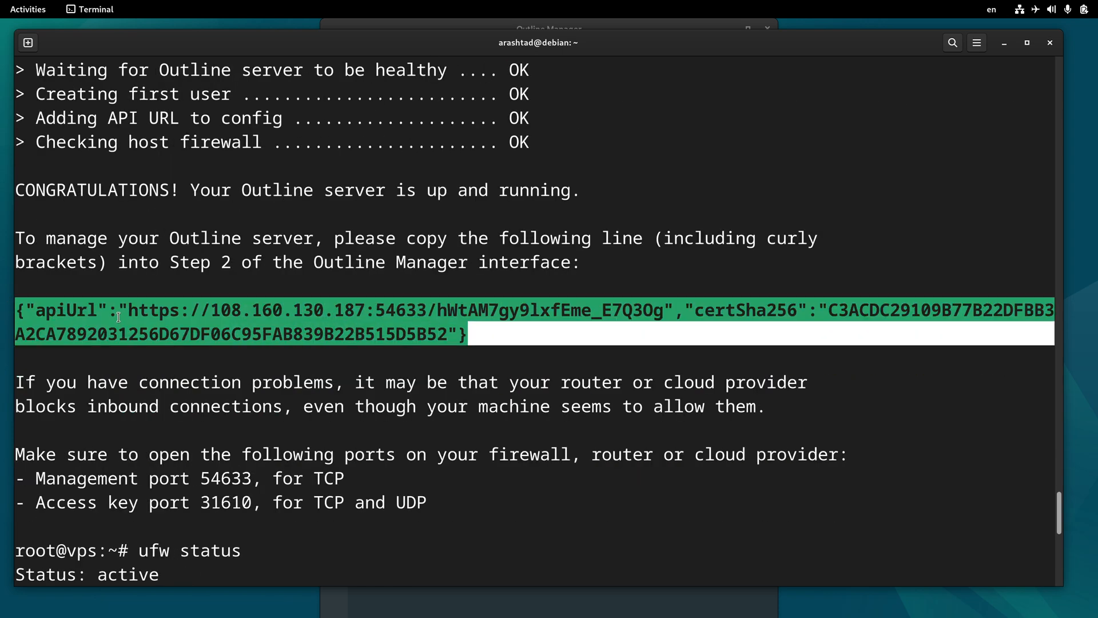
{"action": "left_click", "coordinate": [410, 606]}
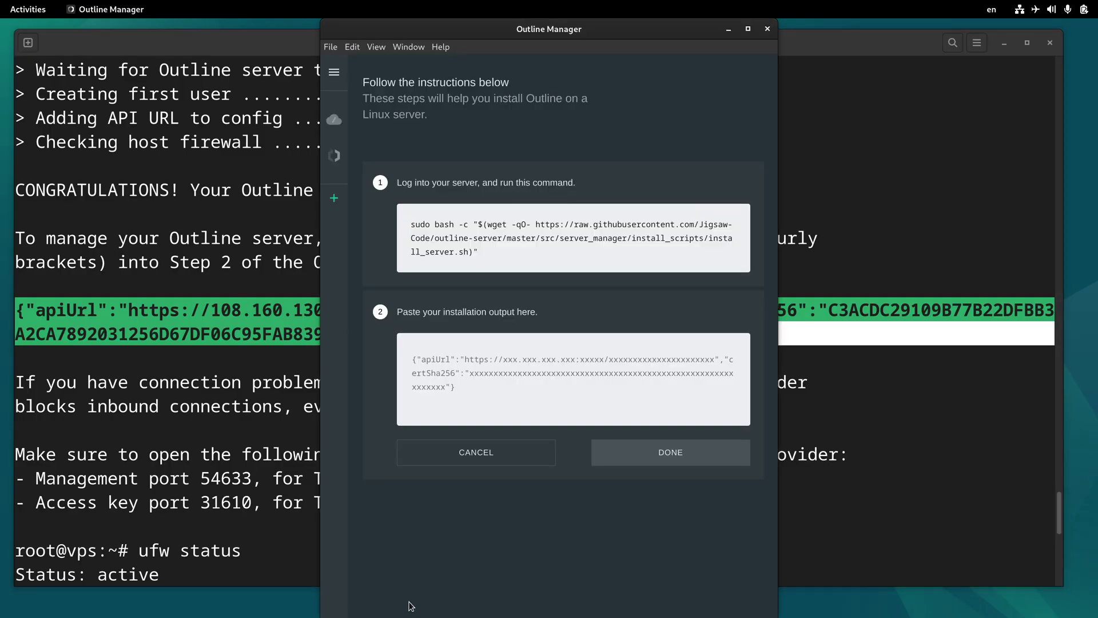
{"action": "left_click", "coordinate": [487, 352]}
{"action": "key", "text": "ctrl+v"}
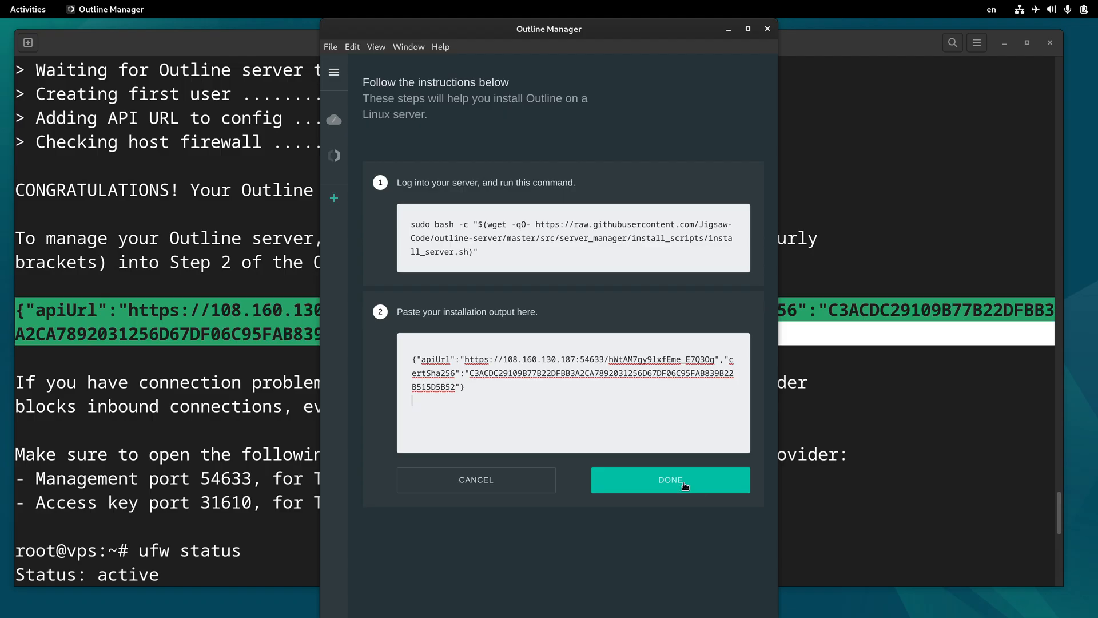
{"action": "left_click", "coordinate": [684, 486]}
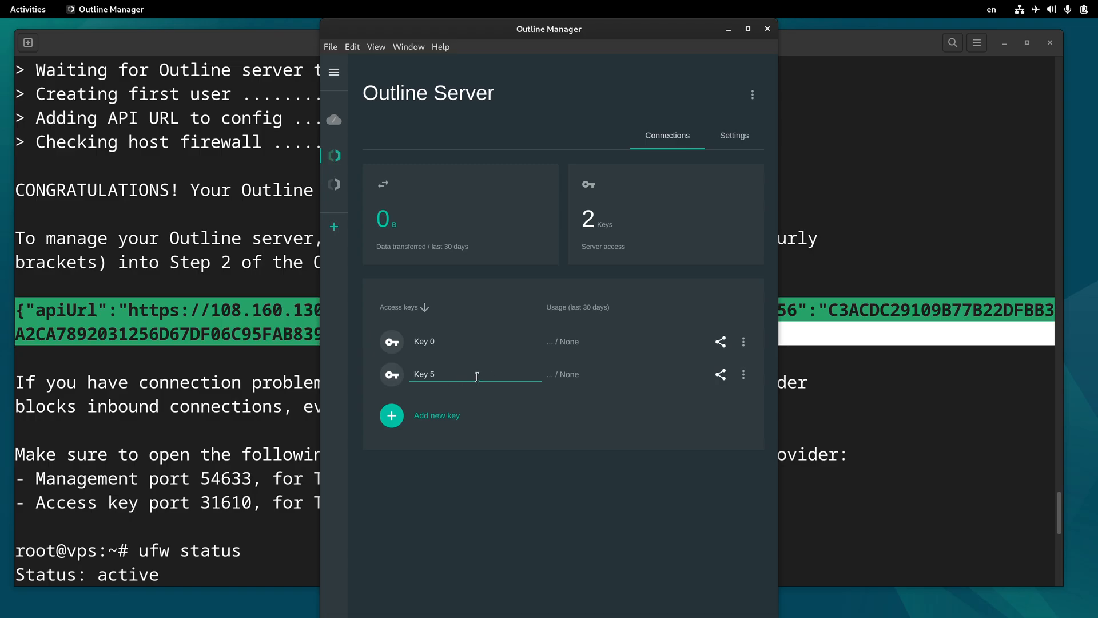
{"action": "type", "text": "user"}
{"action": "type", "text": "1"}
- Share the user1 key and select its ss:// access key link
{"action": "left_click", "coordinate": [721, 374]}
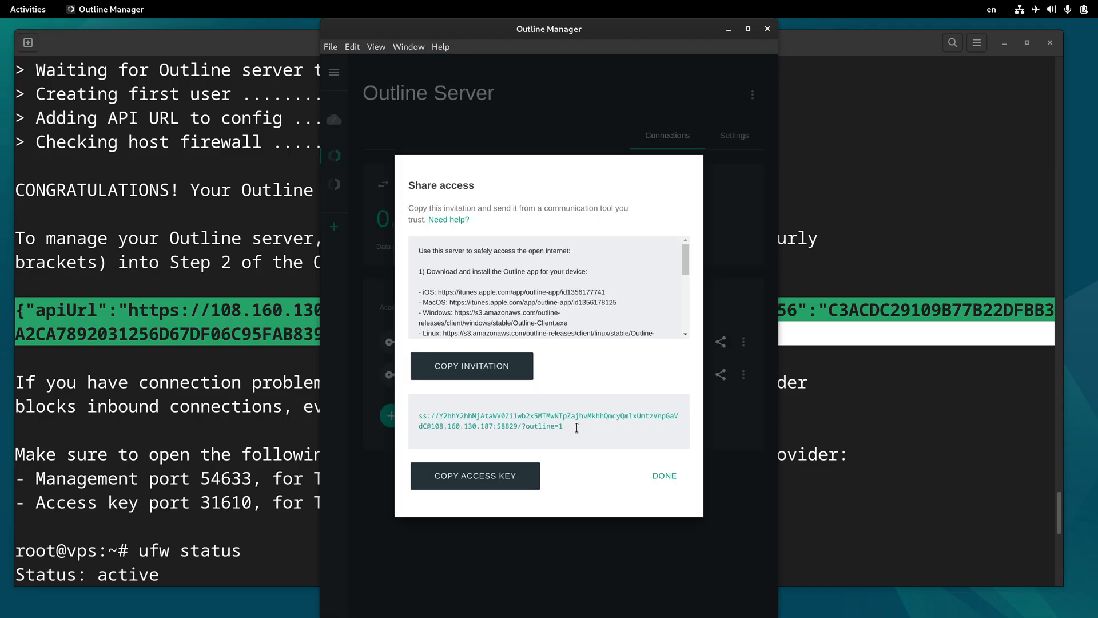
{"action": "left_click_drag", "start_coordinate": [573, 427], "coordinate": [408, 414]}
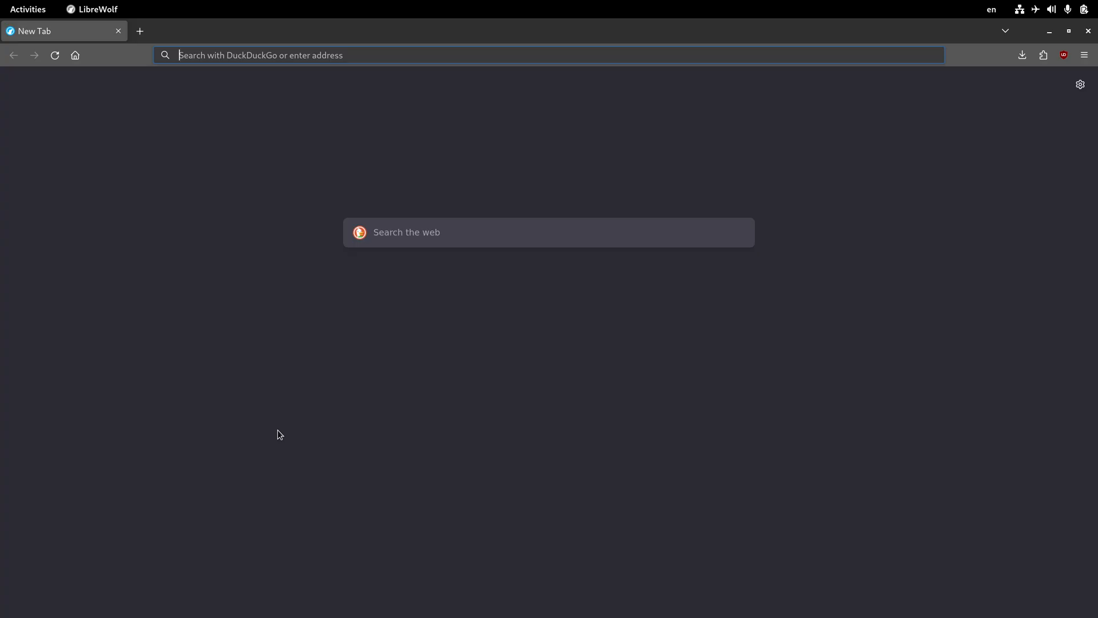
{"action": "type", "text": "https://showip.net/"}
{"action": "key", "text": "Return"}
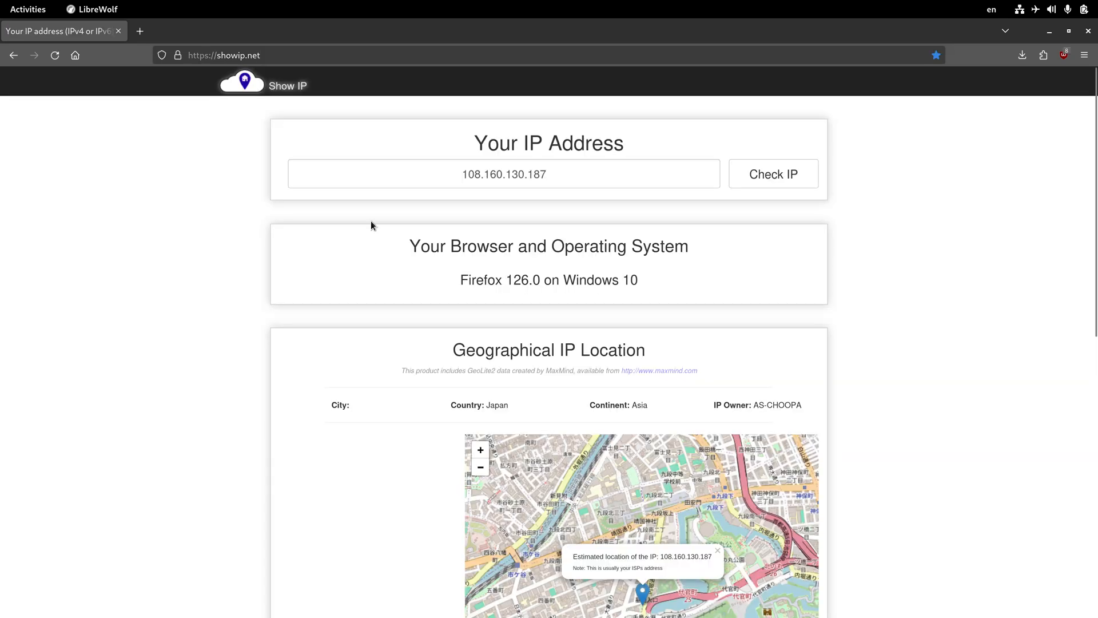
{"action": "double_click", "coordinate": [470, 175]}
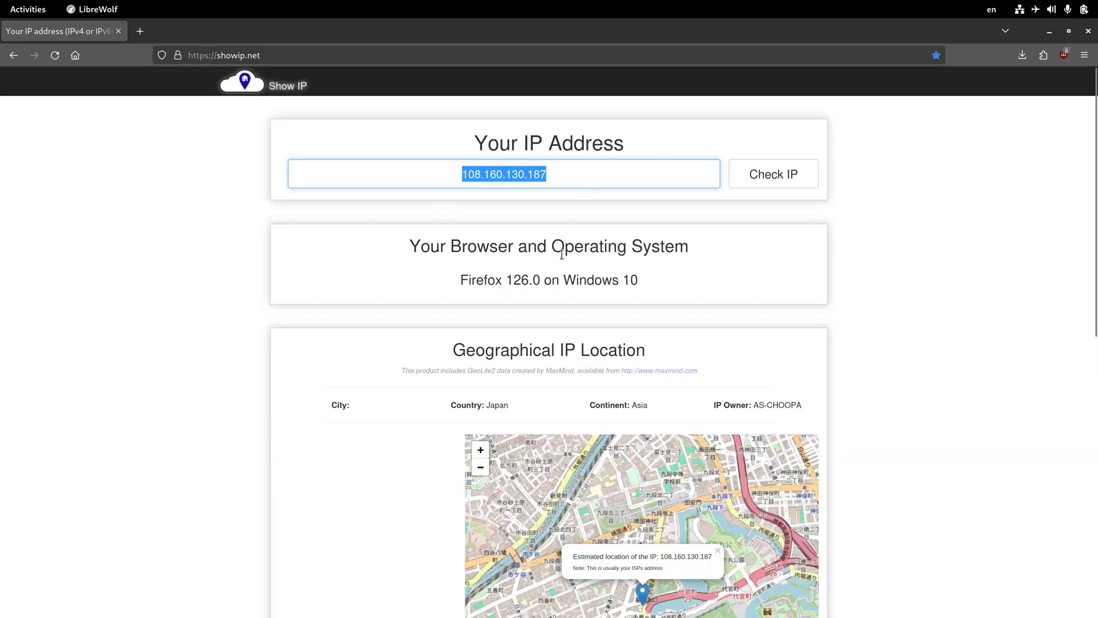
{"action": "left_click", "coordinate": [495, 409]}
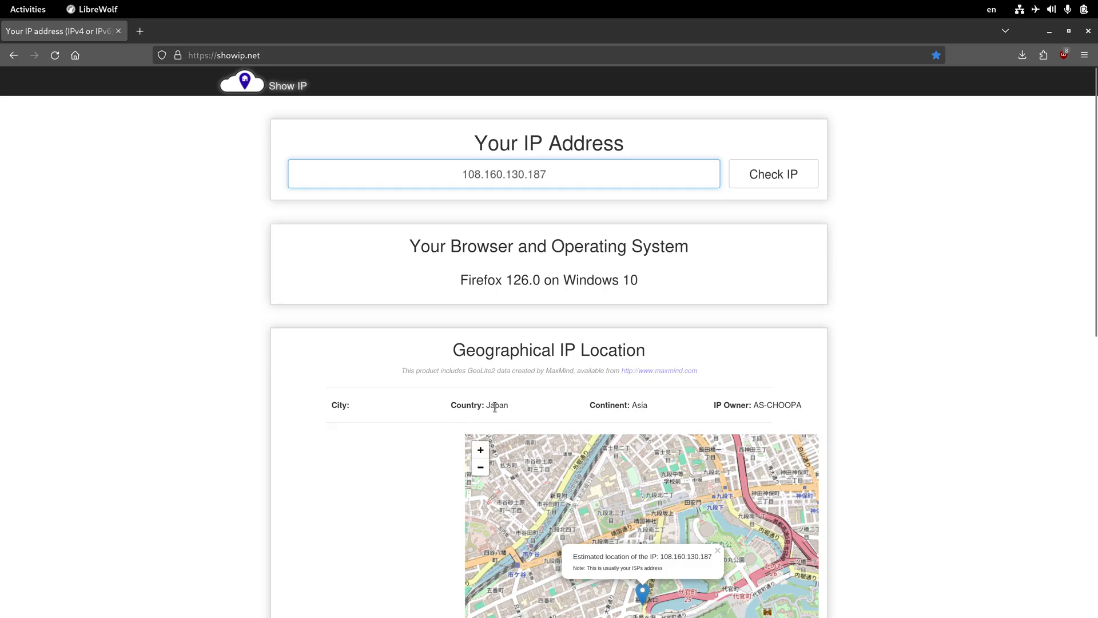
{"action": "left_click_drag", "start_coordinate": [488, 405], "coordinate": [653, 405]}
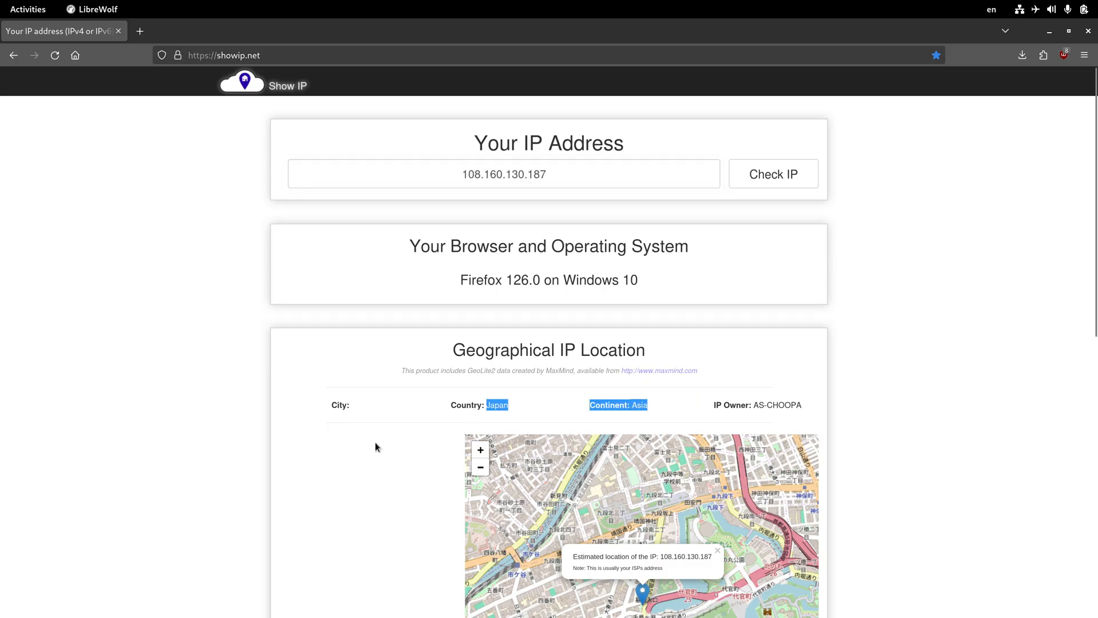